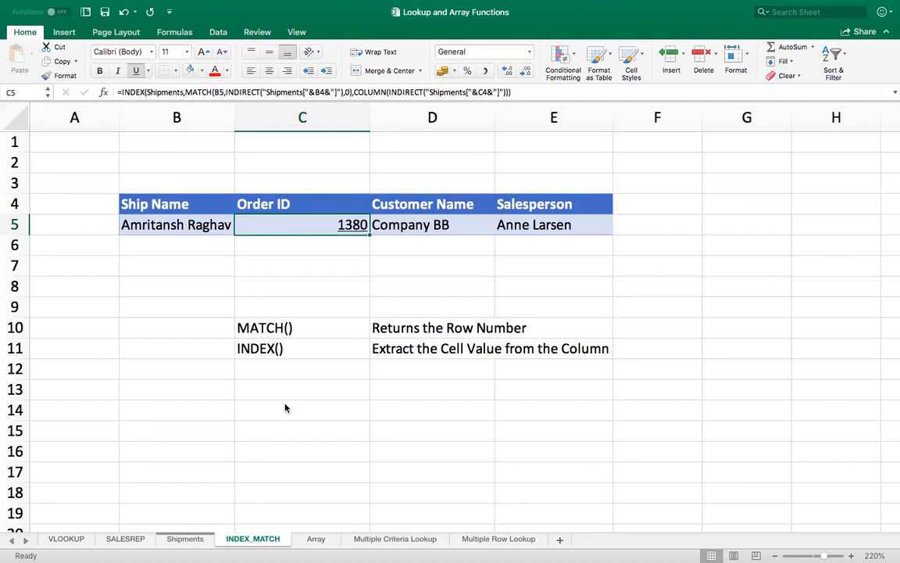
# Review the ship name and the Order ID, Customer Name and Salesperson lookup formulas in row 5.
pyautogui.press('Left')
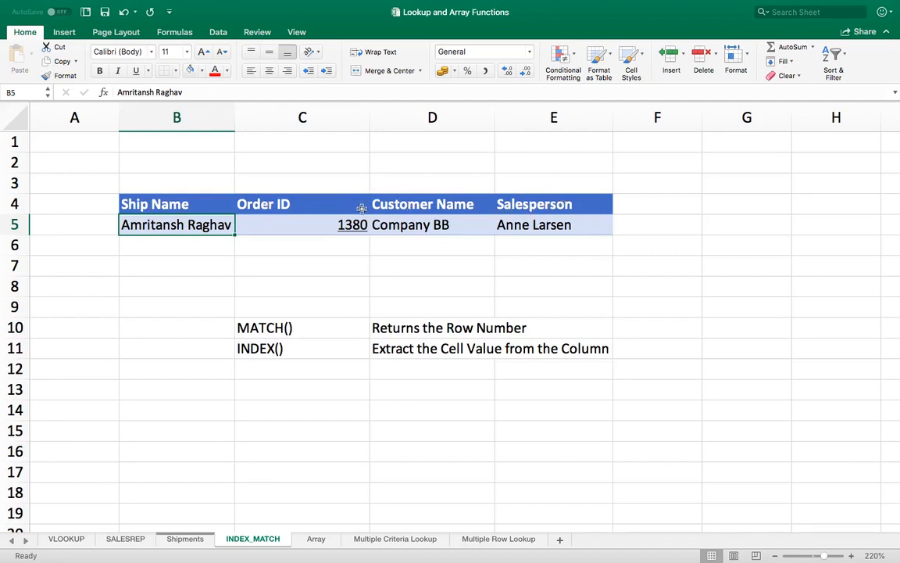
pyautogui.click(301, 225)
pyautogui.press('Right')
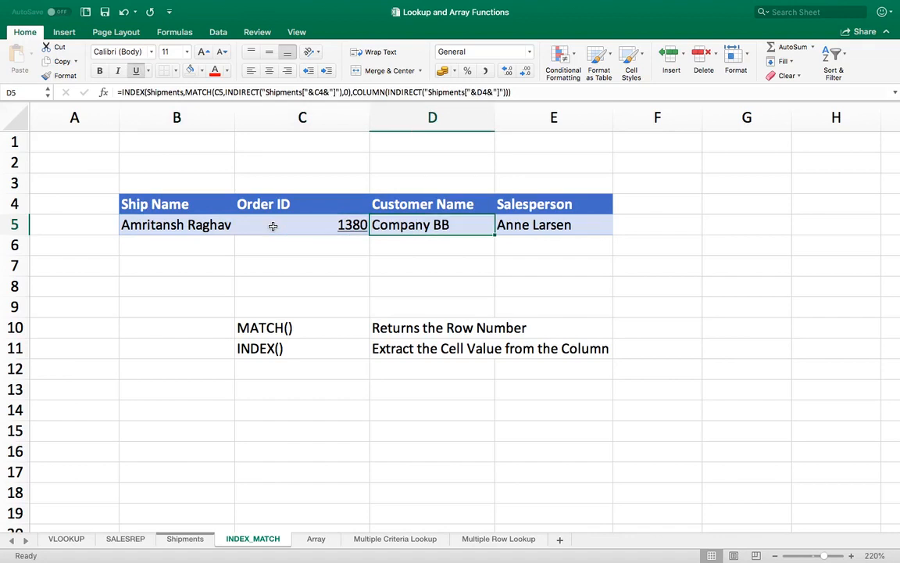
pyautogui.press('Right')
pyautogui.press('Left')
pyautogui.press('Left')
pyautogui.press('Left')
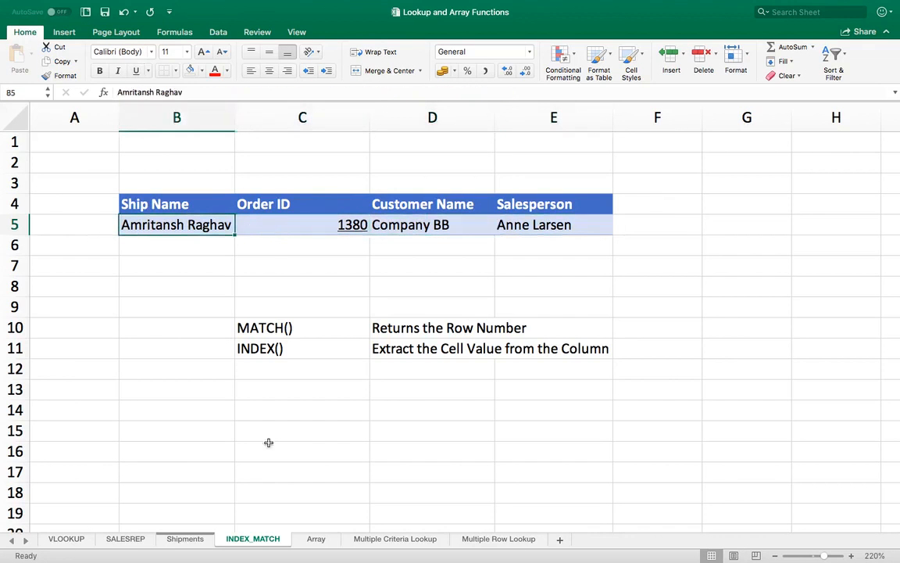
# On the Shipments sheet, examine the filtered rows across to the Ship Name column and inspect that column's filter settings.
pyautogui.click(183, 539)
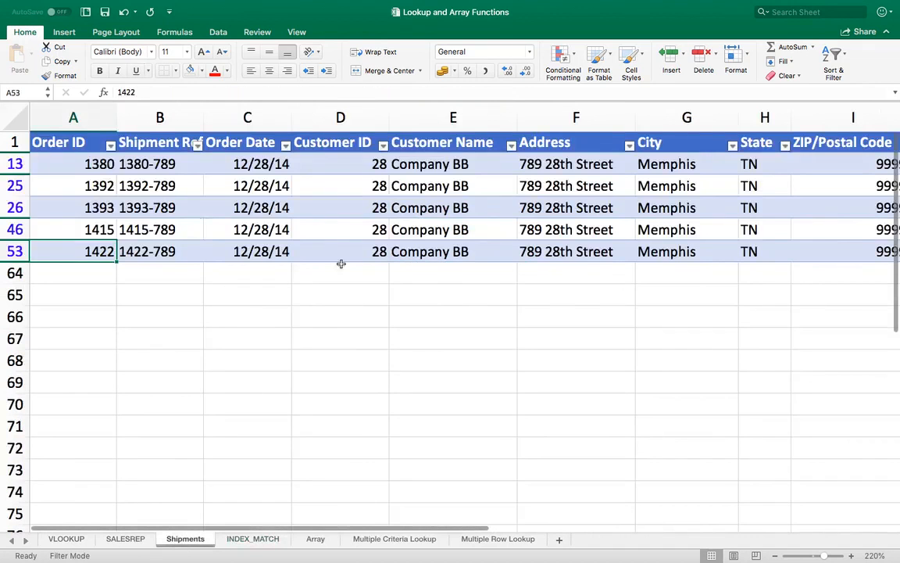
pyautogui.click(458, 232)
pyautogui.press('Right')
pyautogui.press('Right')
pyautogui.press('Right')
pyautogui.press('Right')
pyautogui.press('Right')
pyautogui.press('Right')
pyautogui.press('Right')
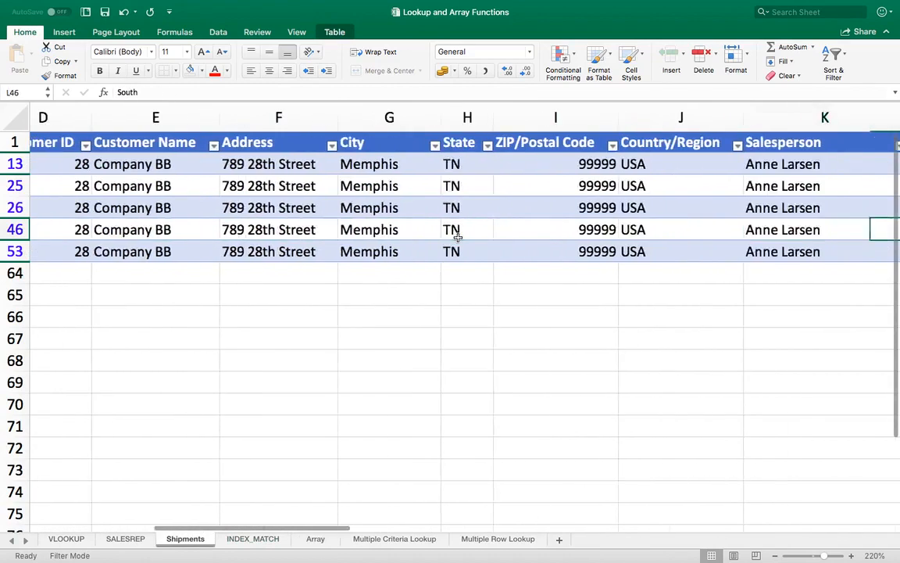
pyautogui.press('Right')
pyautogui.press('Right')
pyautogui.press('Right')
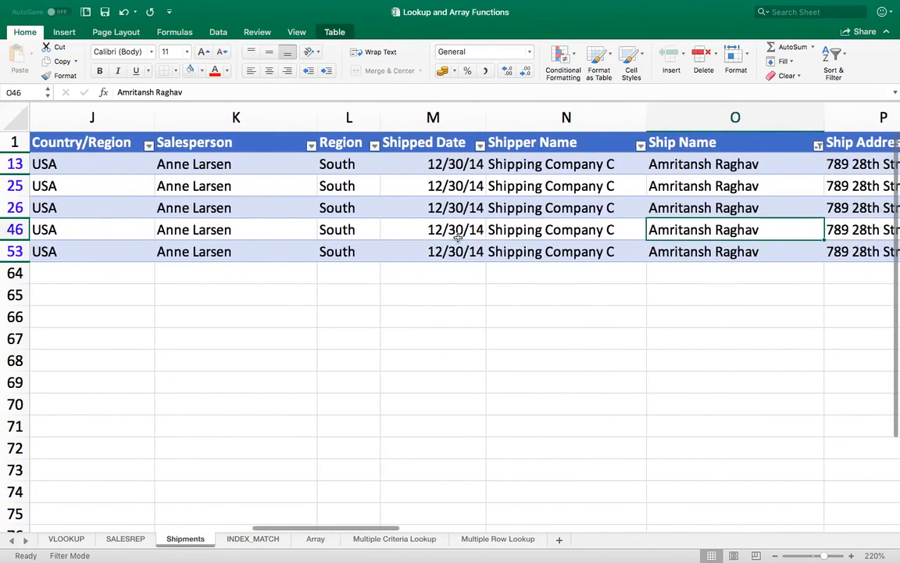
pyautogui.click(818, 145)
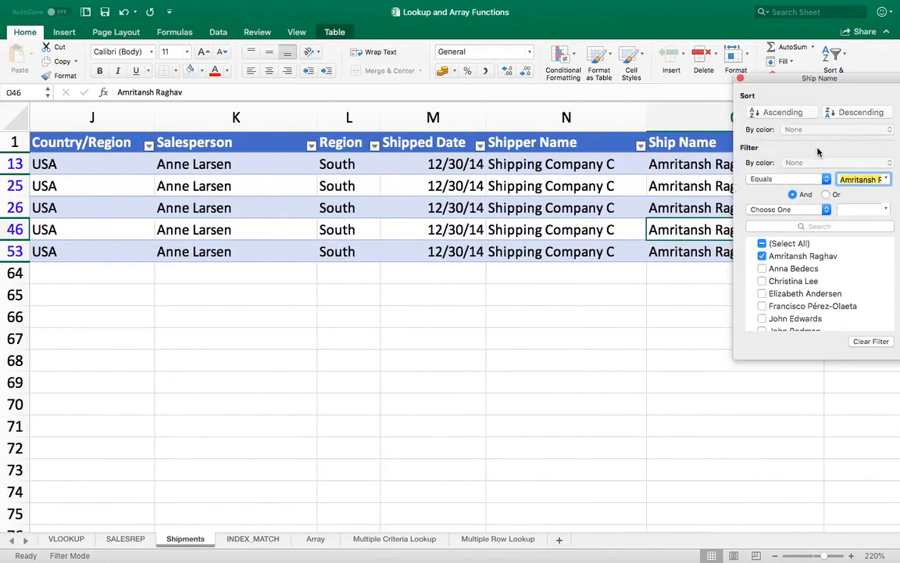
pyautogui.click(702, 165)
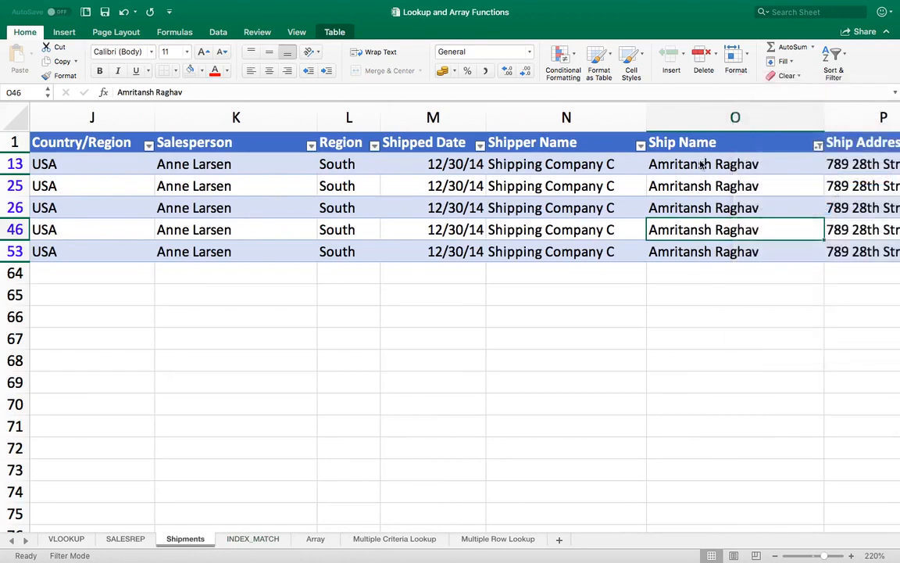
# Check the Order IDs of the filtered shipments against the Order ID lookup formula in C5 of the INDEX_MATCH sheet.
pyautogui.click(694, 173)
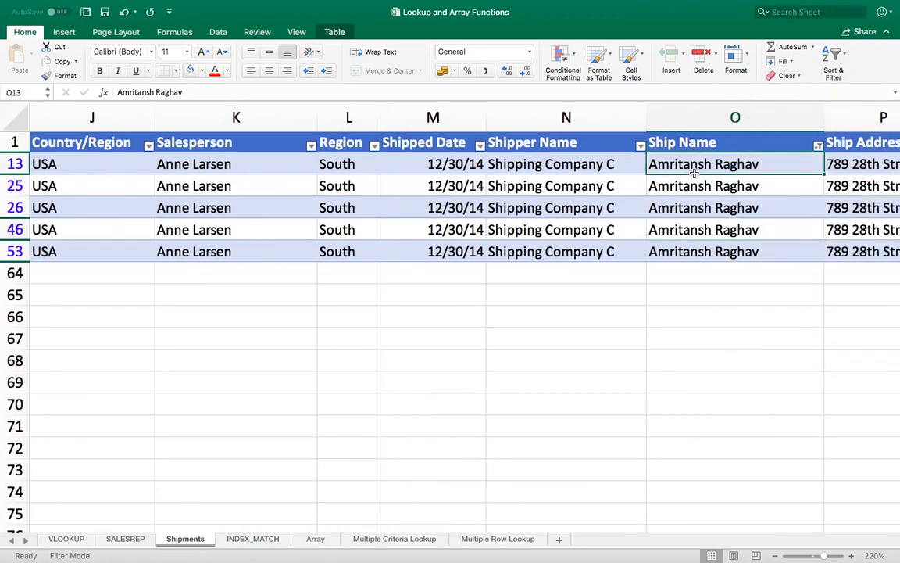
pyautogui.press('Left')
pyautogui.press('Left')
pyautogui.press('Left')
pyautogui.press('Left')
pyautogui.press('Left')
pyautogui.press('Left')
pyautogui.press('Left')
pyautogui.press('Left')
pyautogui.press('Left')
pyautogui.press('Left')
pyautogui.press('Left')
pyautogui.press('Left')
pyautogui.press('Left')
pyautogui.press('Left')
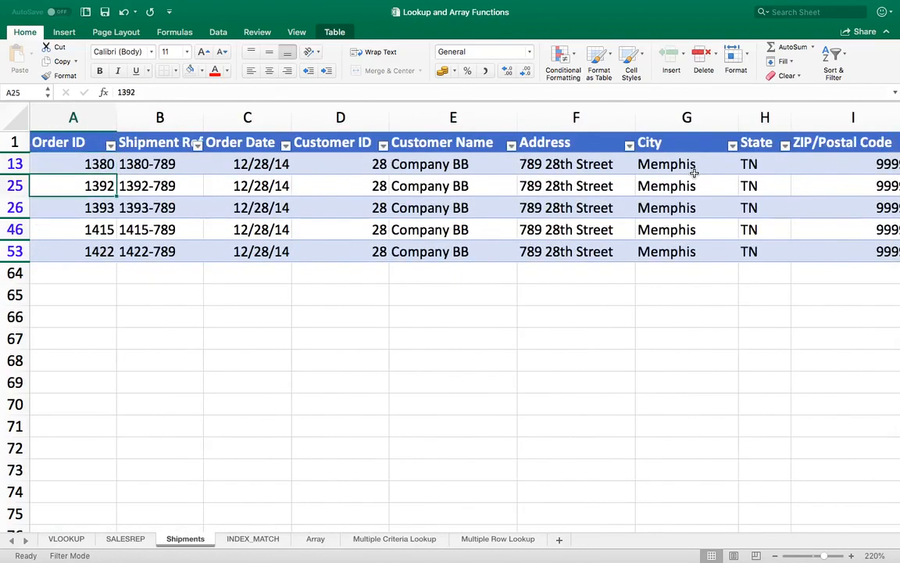
pyautogui.click(97, 250)
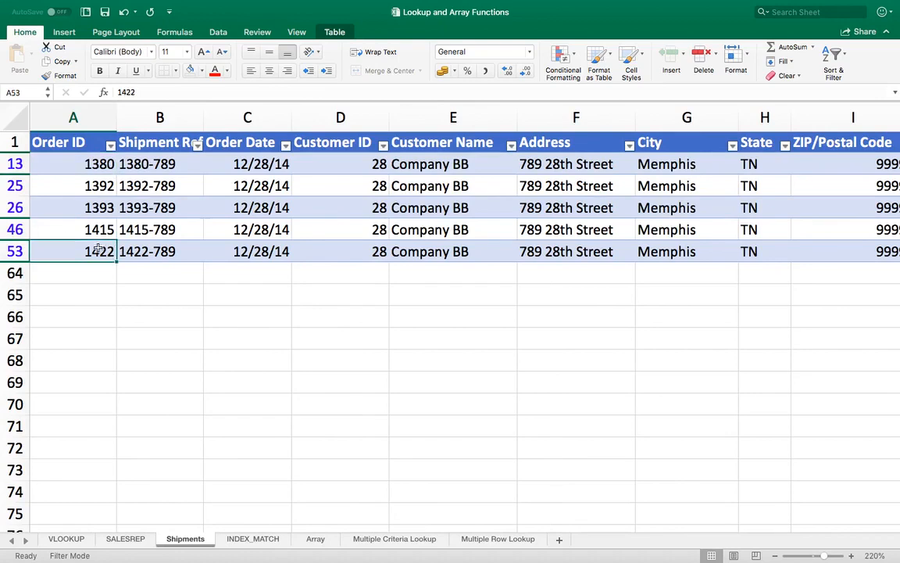
pyautogui.click(255, 540)
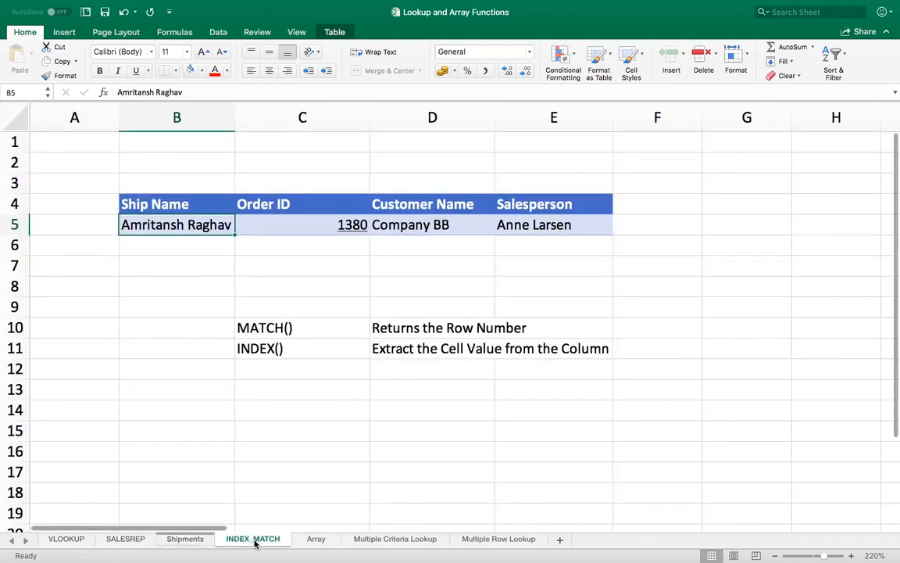
pyautogui.click(266, 225)
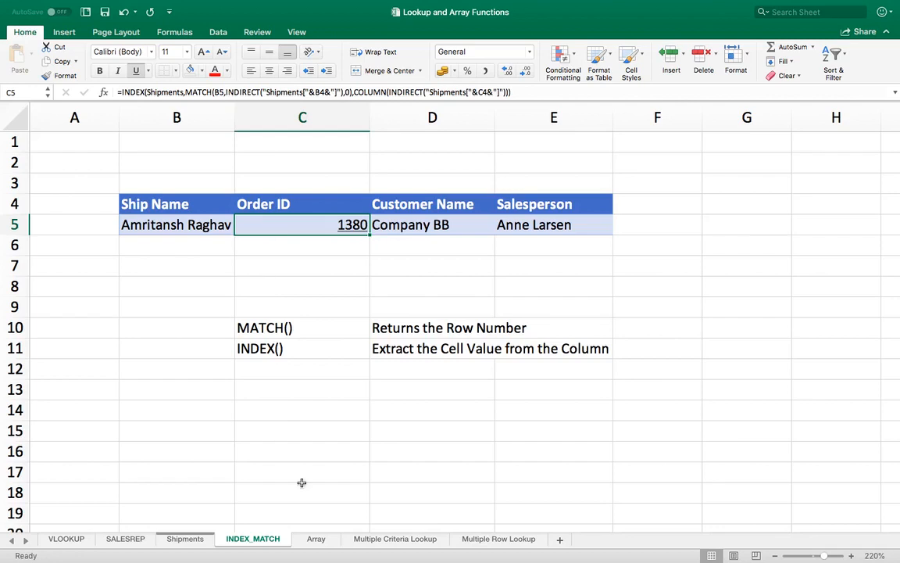
# Open the Array sheet and look over the list-of-values heading in D8 and the Month column of the table.
pyautogui.click(315, 541)
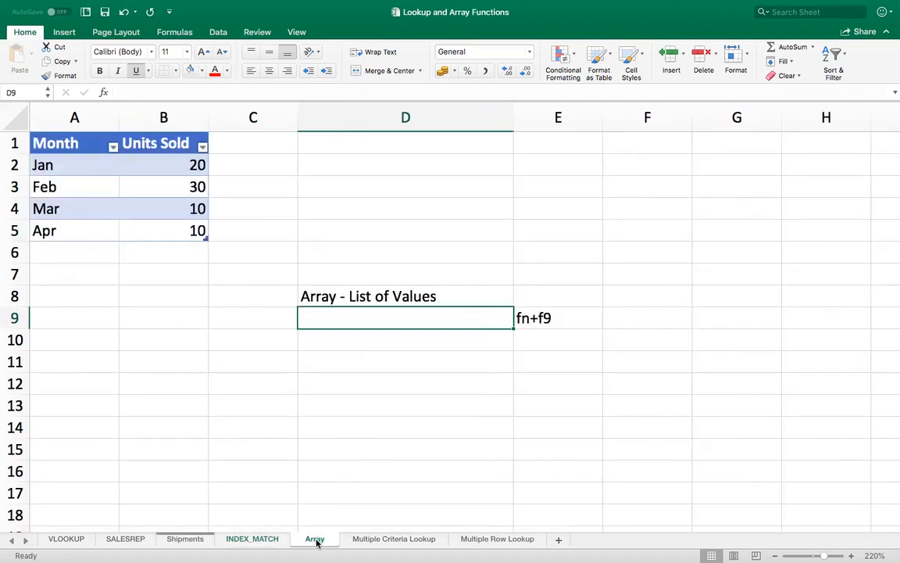
pyautogui.click(248, 314)
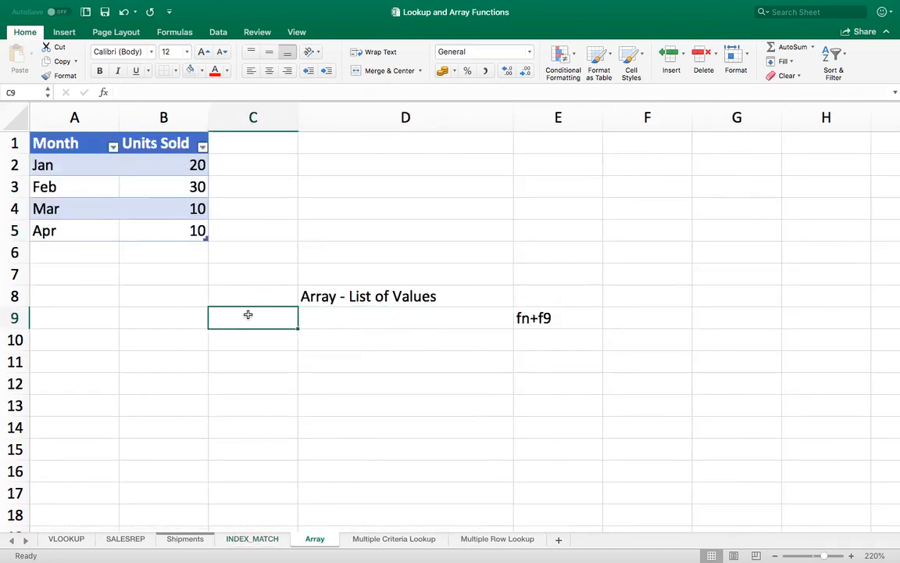
pyautogui.press('Right')
pyautogui.press('Up')
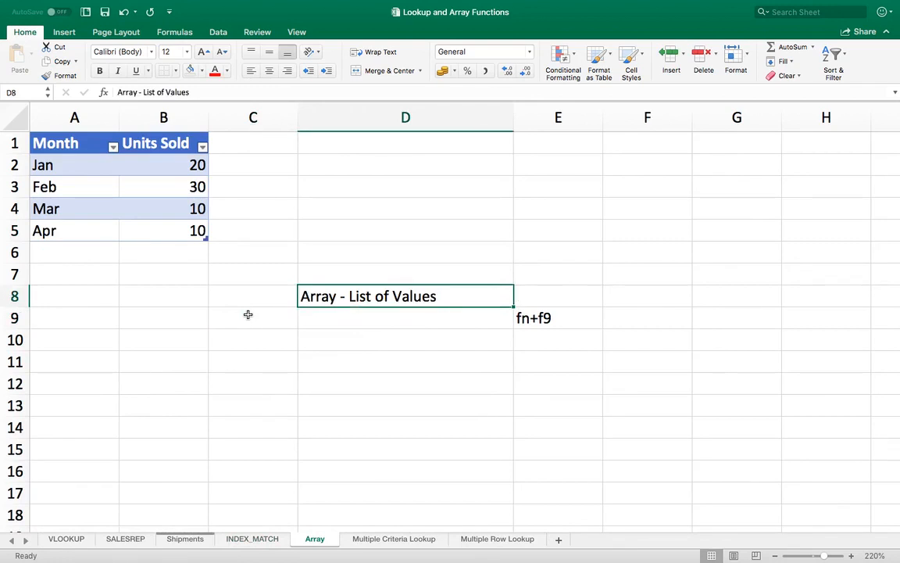
pyautogui.press('Left')
pyautogui.press('Left')
pyautogui.press('Left')
pyautogui.press('Up')
pyautogui.press('Up')
pyautogui.press('Up')
pyautogui.press('Up')
pyautogui.press('Up')
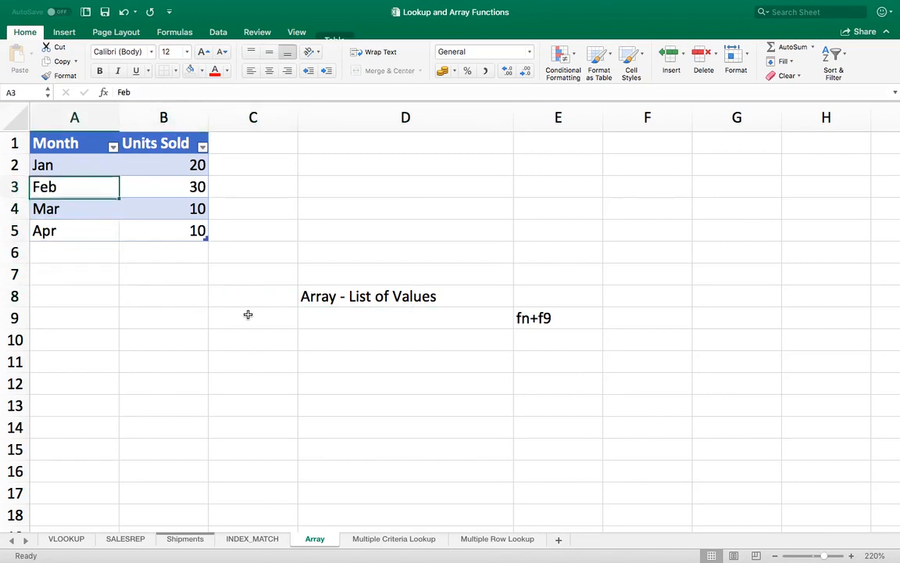
pyautogui.press('Up')
pyautogui.press('Up')
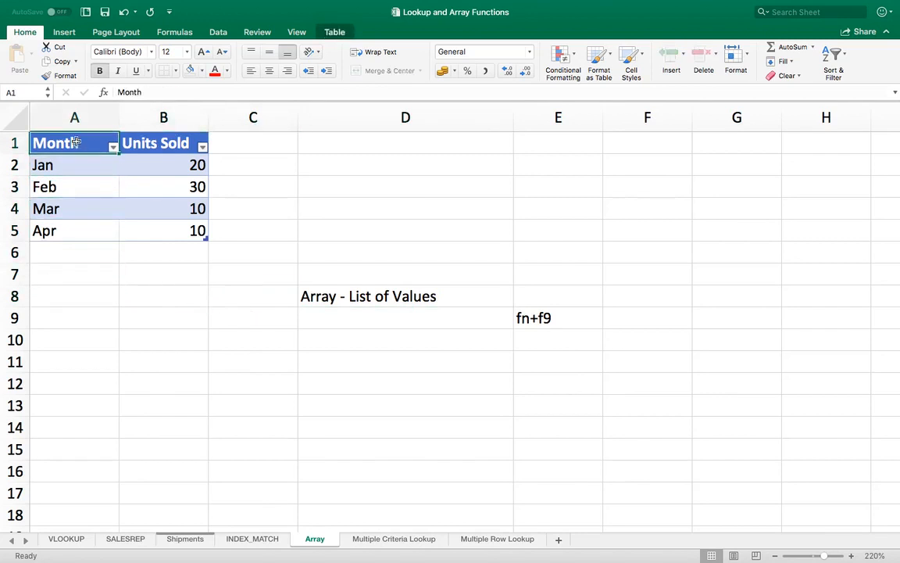
# Check the name of the table in A1:B5 and its Units Sold column header.
pyautogui.moveTo(75, 143); pyautogui.dragTo(156, 231)
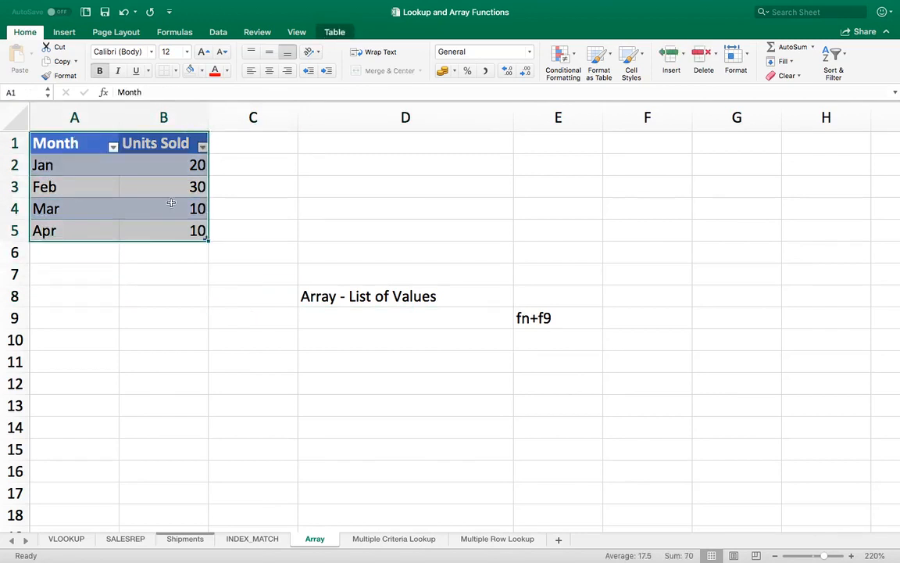
pyautogui.click(334, 31)
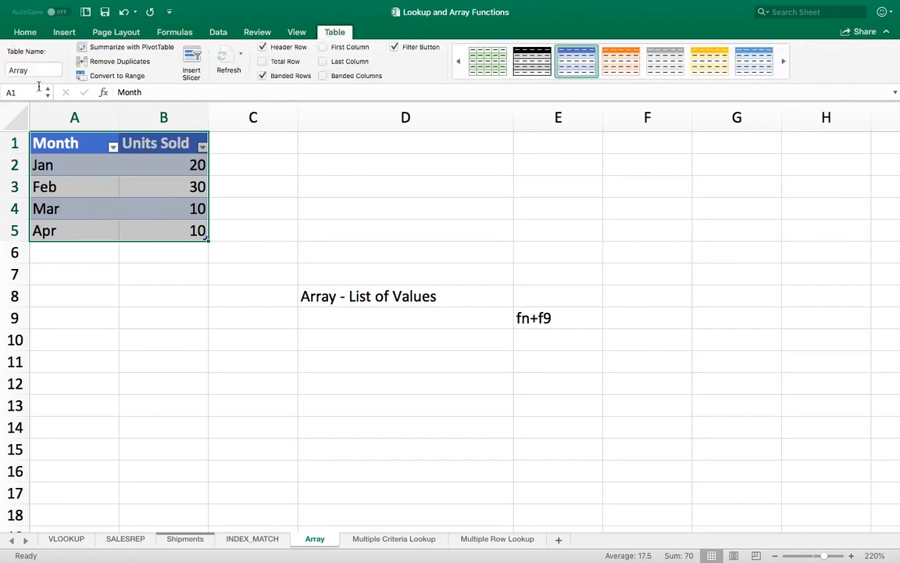
pyautogui.click(101, 222)
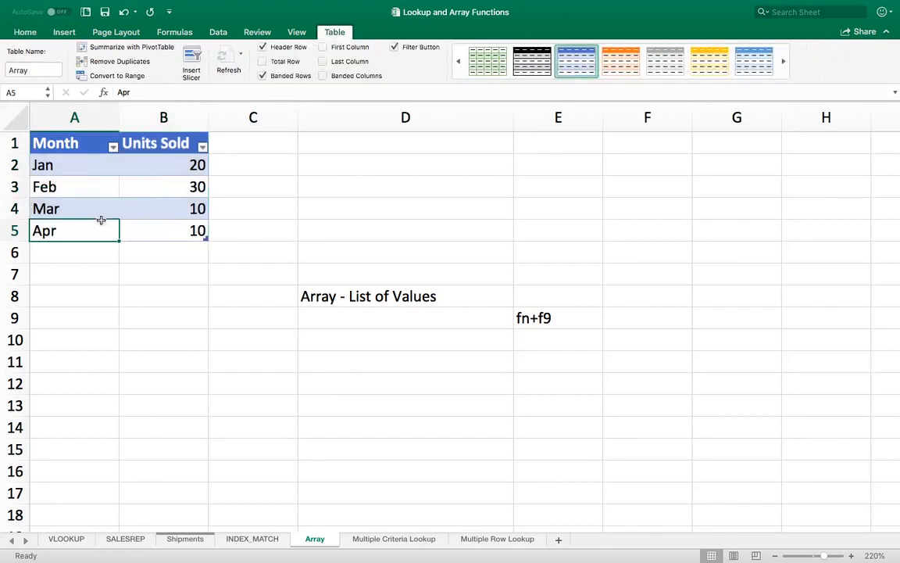
pyautogui.press('Up')
pyautogui.press('Up')
pyautogui.press('Up')
pyautogui.press('Up')
pyautogui.press('Right')
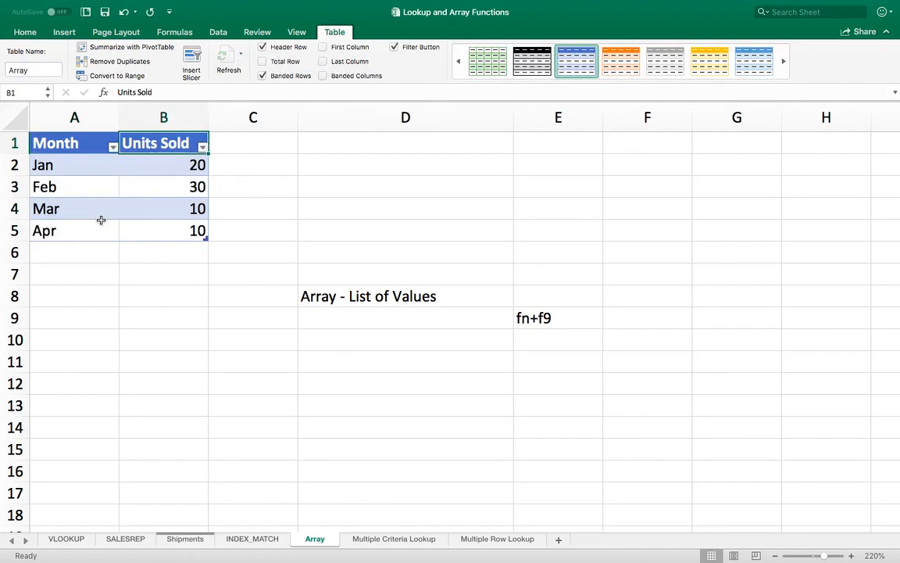
# Enter the formula =Array[Units Sold] in cell D9.
pyautogui.press('Down')
pyautogui.press('Down')
pyautogui.press('Down')
pyautogui.press('Down')
pyautogui.press('Down')
pyautogui.press('Down')
pyautogui.press('Down')
pyautogui.press('Down')
pyautogui.press('Right')
pyautogui.press('Right')
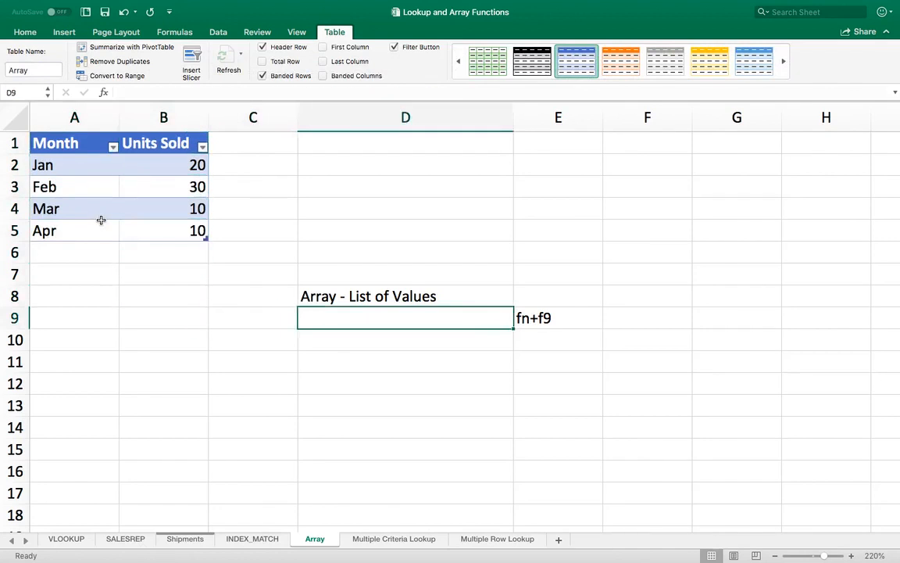
pyautogui.write('=')
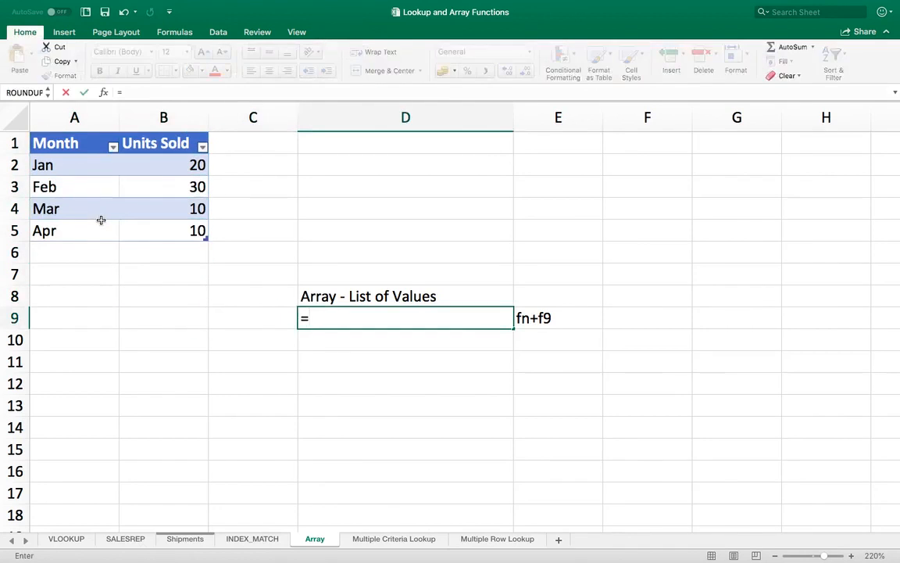
pyautogui.write('Arr')
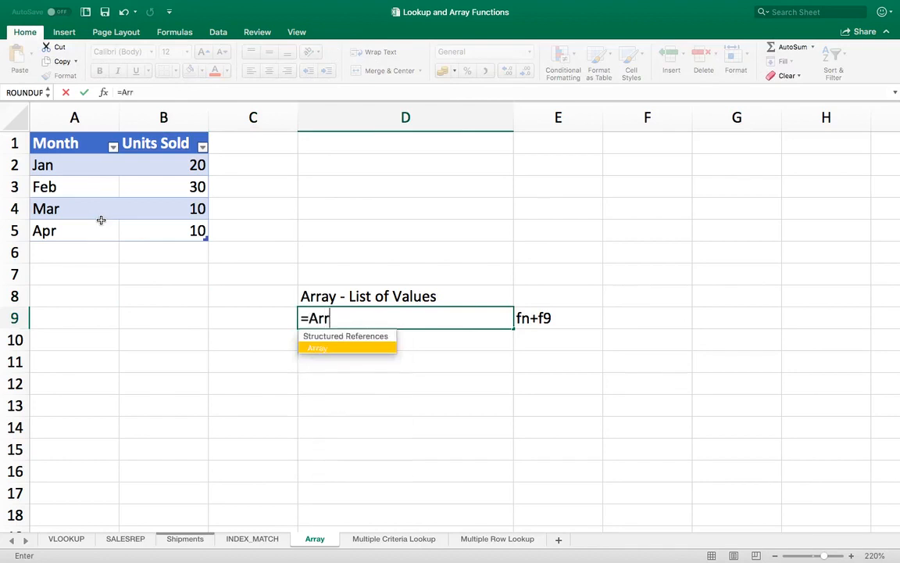
pyautogui.write('ays')
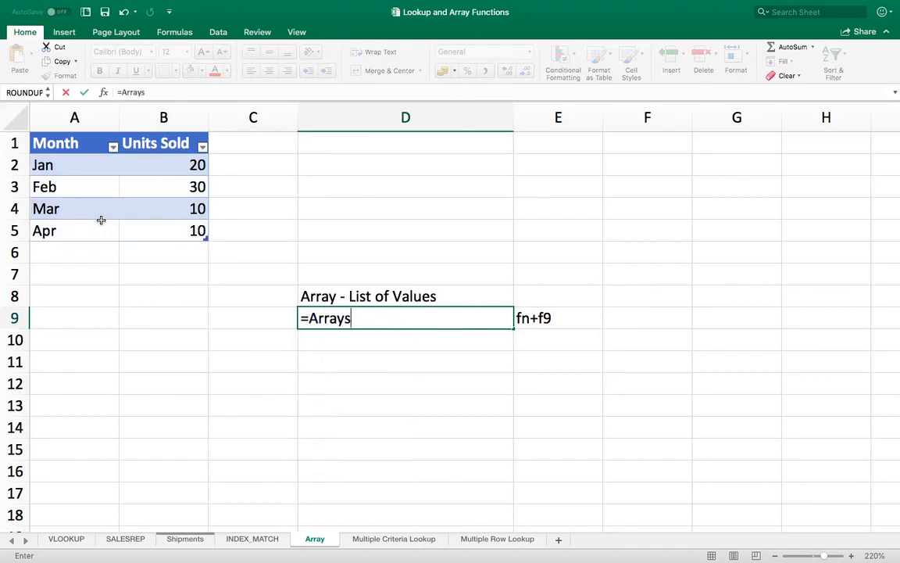
pyautogui.press('BackSpace')
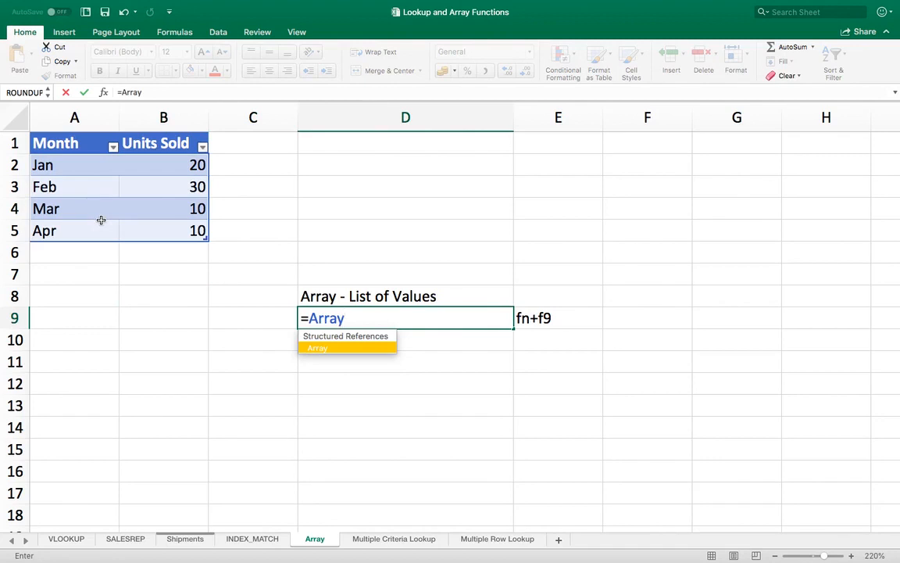
pyautogui.write('[Un')
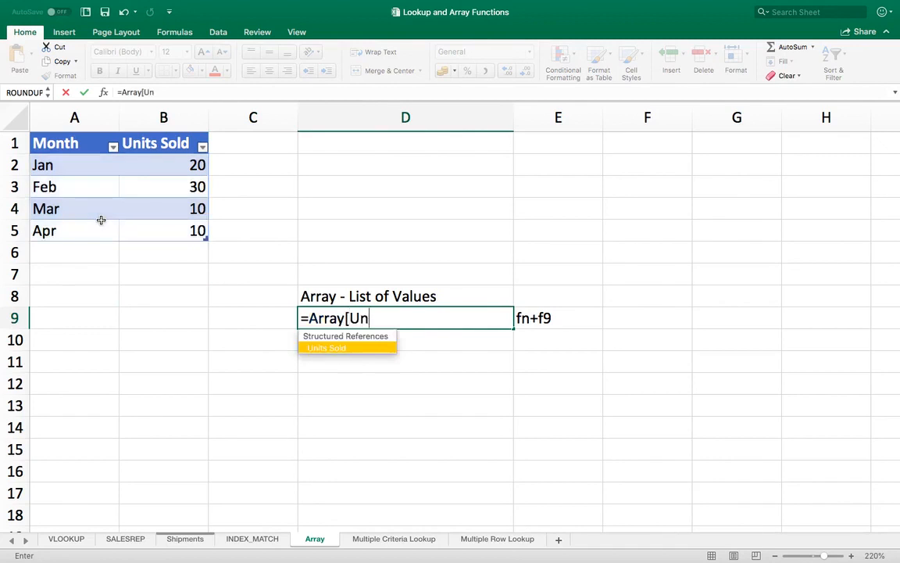
pyautogui.write('its Sold]')
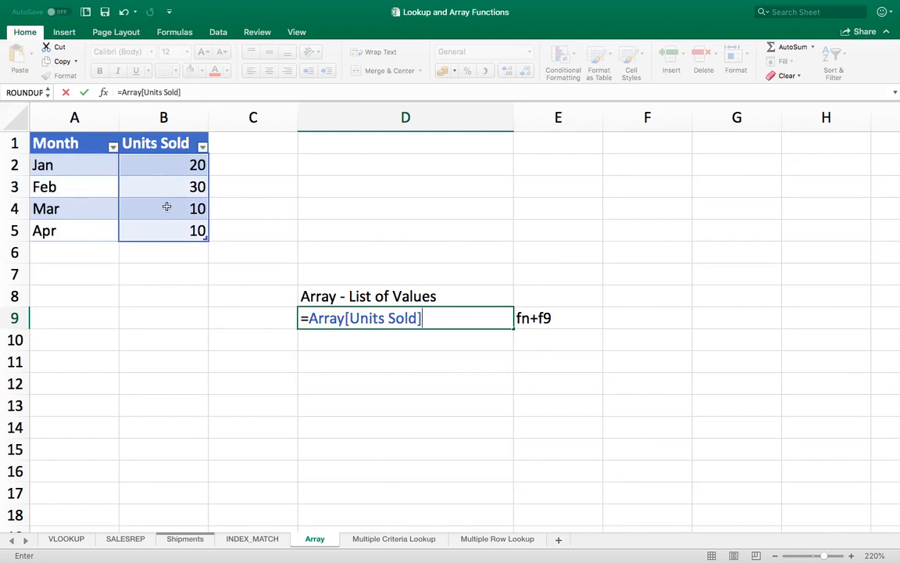
pyautogui.press('Return')
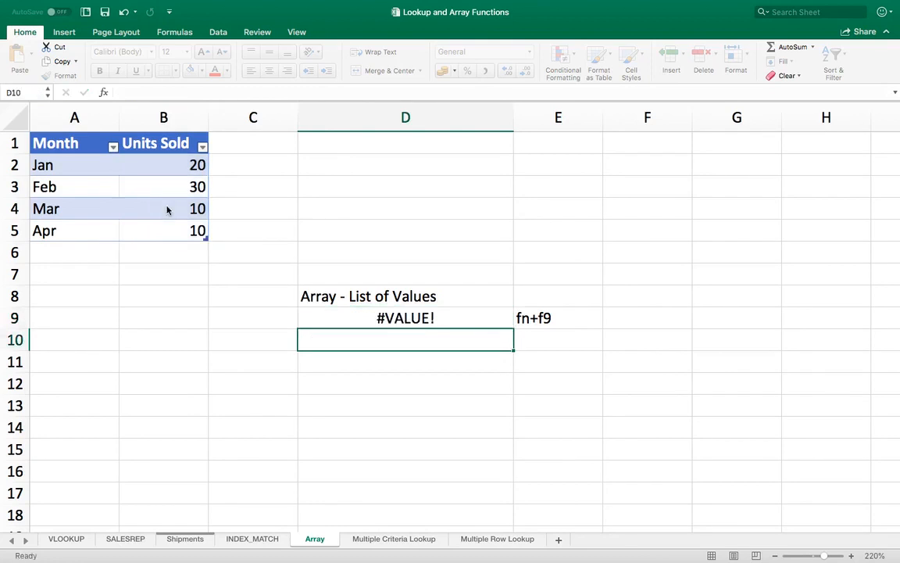
# Evaluate the table reference inside the D9 formula into its literal array of values.
pyautogui.press('Up')
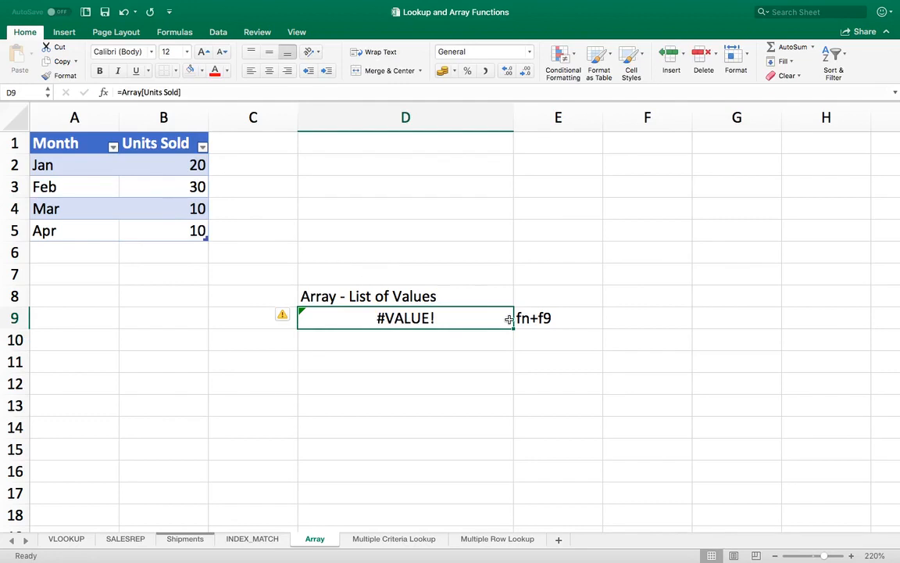
pyautogui.doubleClick(475, 317)
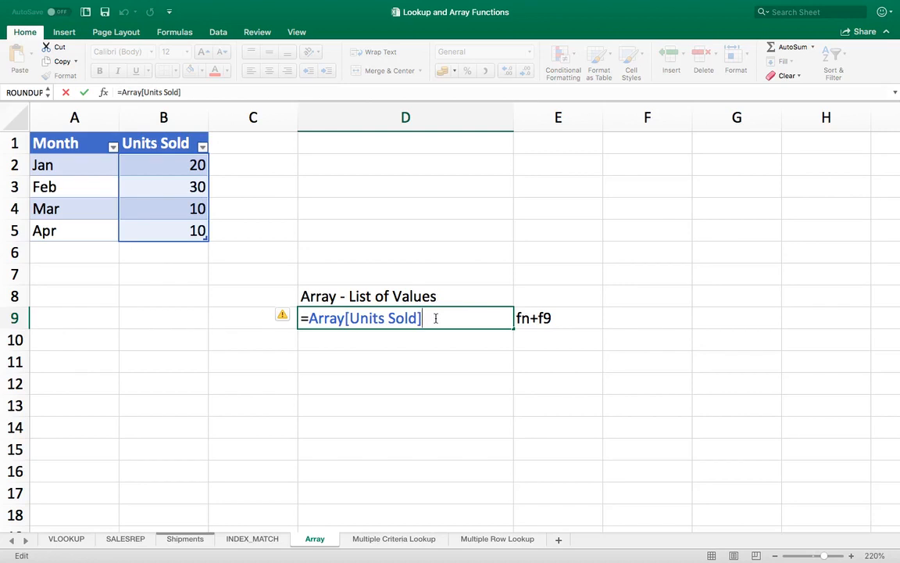
pyautogui.press('F9')
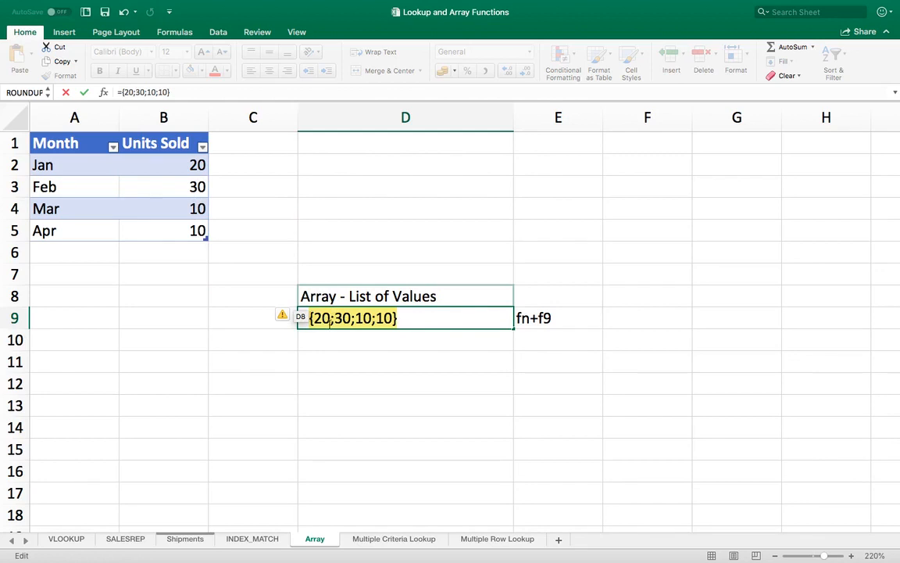
# Multiply the array in D9 by 2, making the formula ={20;30;10;10}*2.
pyautogui.click(415, 318)
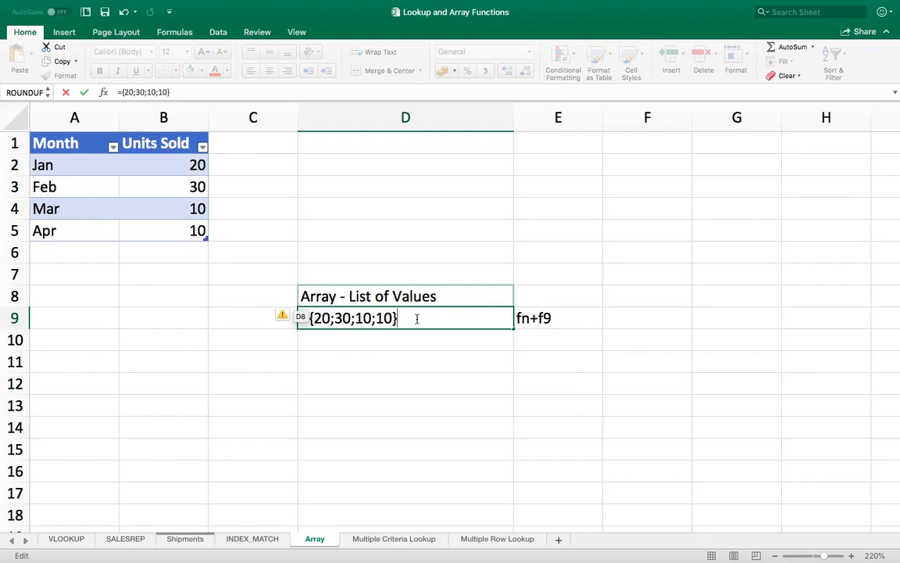
pyautogui.write('*2')
pyautogui.press('Return')
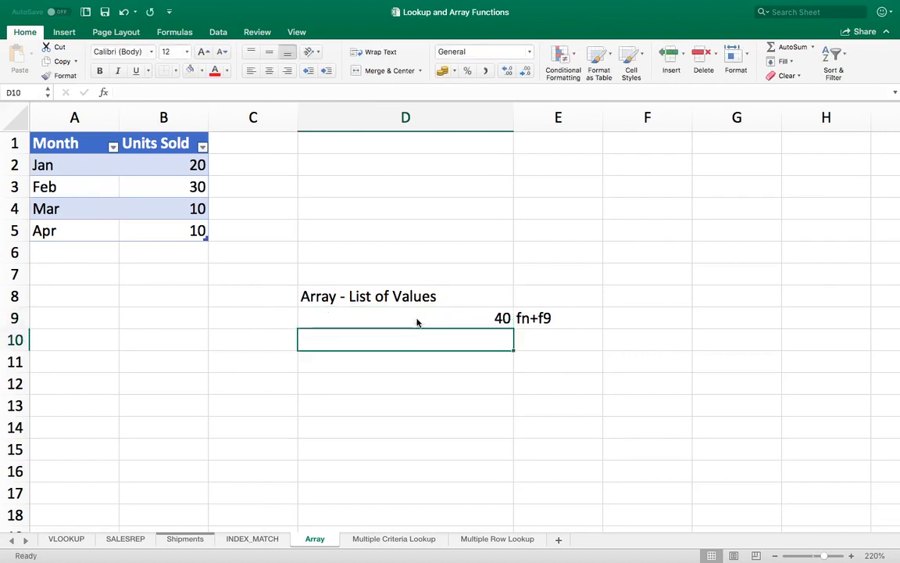
# Evaluate the whole D9 formula to preview its doubled array, leaving the original formula in place.
pyautogui.click(417, 322)
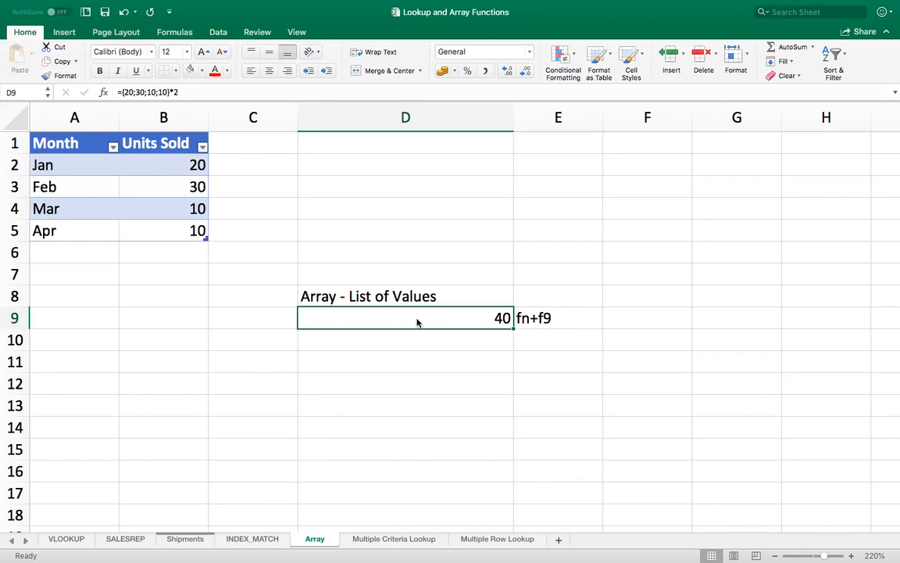
pyautogui.doubleClick(416, 321)
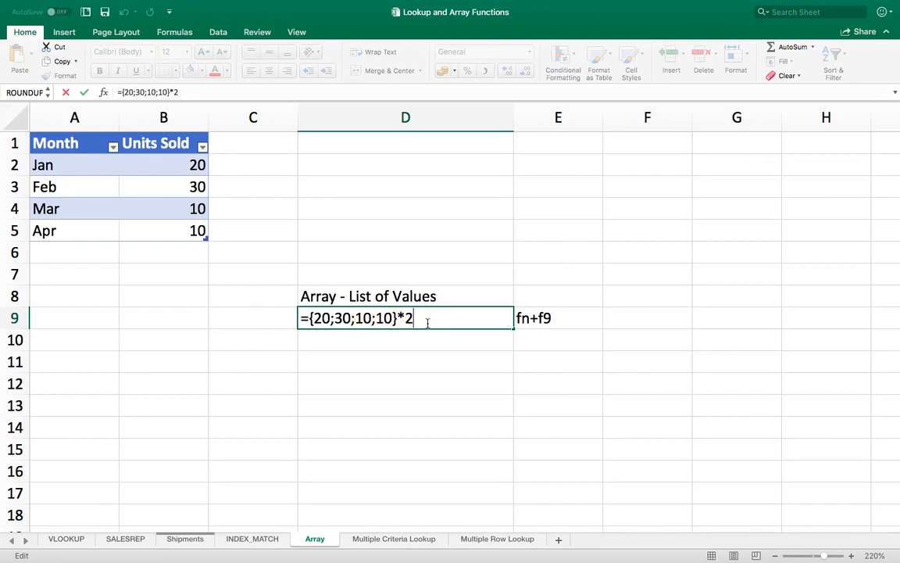
pyautogui.press('F9')
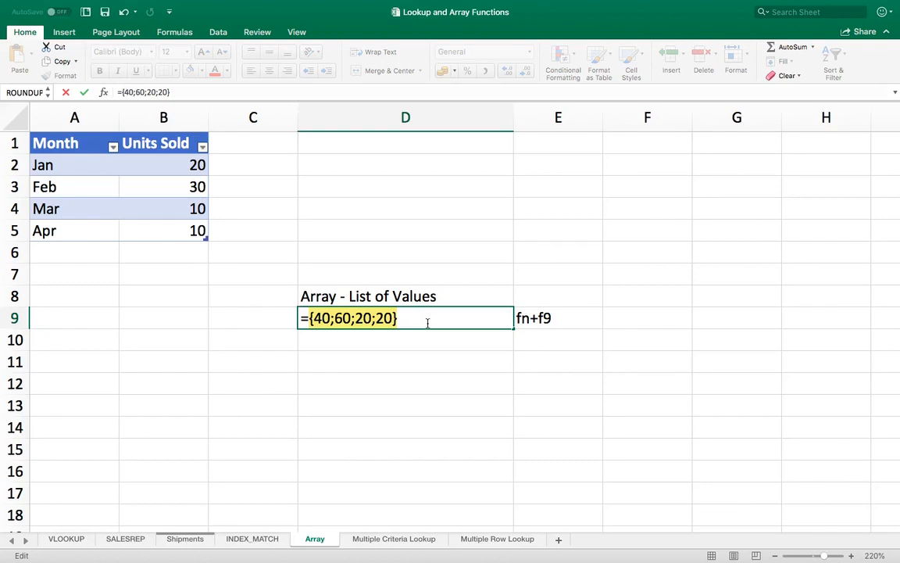
pyautogui.press('Escape')
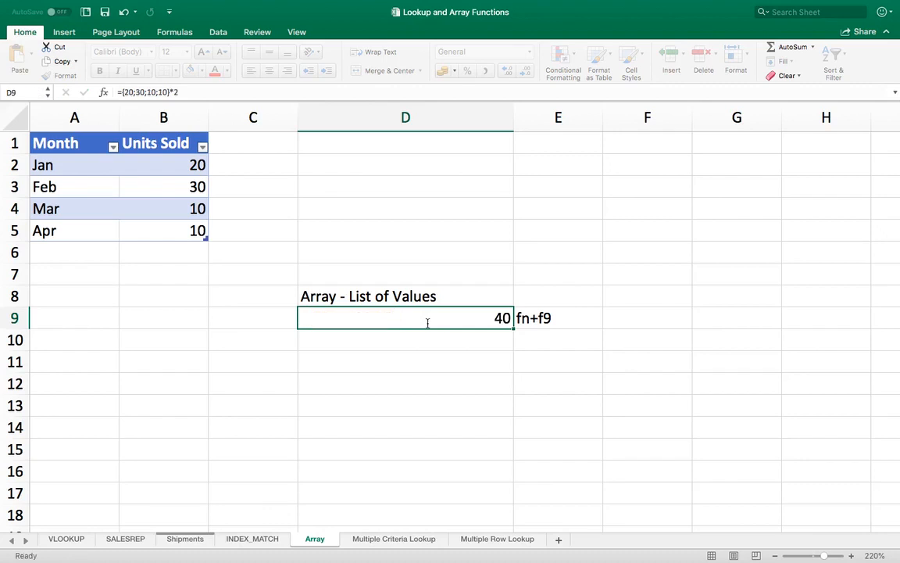
# Clear the formula from D9 and enter Jan in cell C9.
pyautogui.press('Delete')
pyautogui.press('Left')
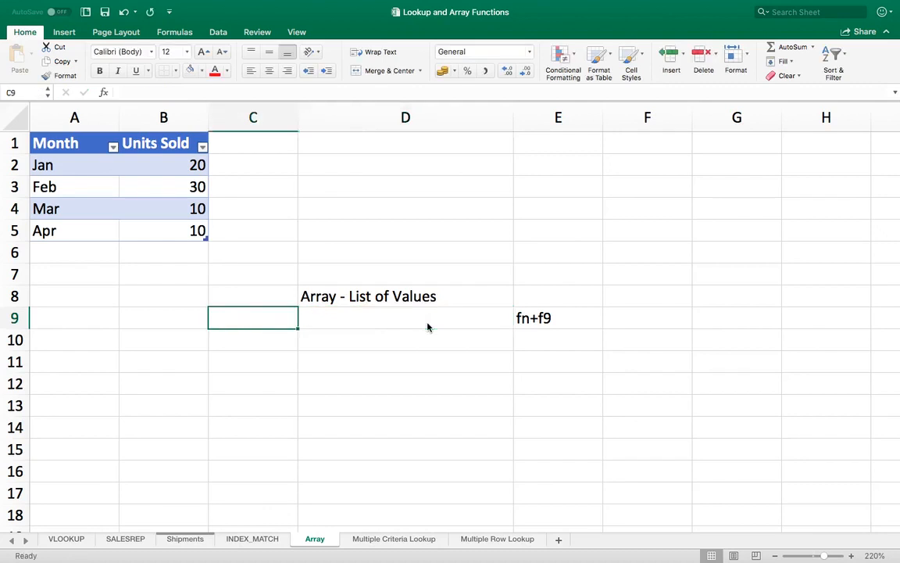
pyautogui.write('Jan')
pyautogui.press('Return')
# Enter the formula =C9=Array[Month] in D9 to compare Jan with every value in the Month column.
pyautogui.click(427, 327)
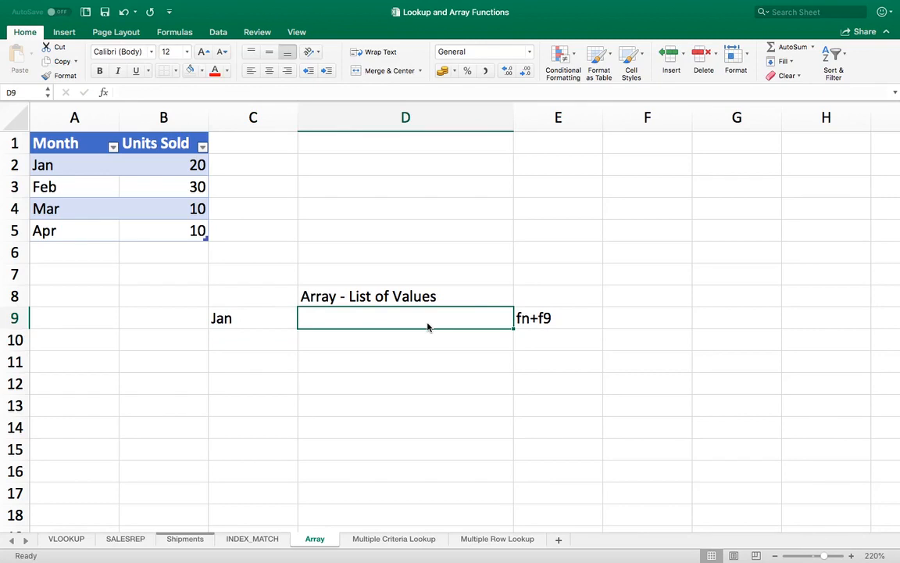
pyautogui.click(253, 318)
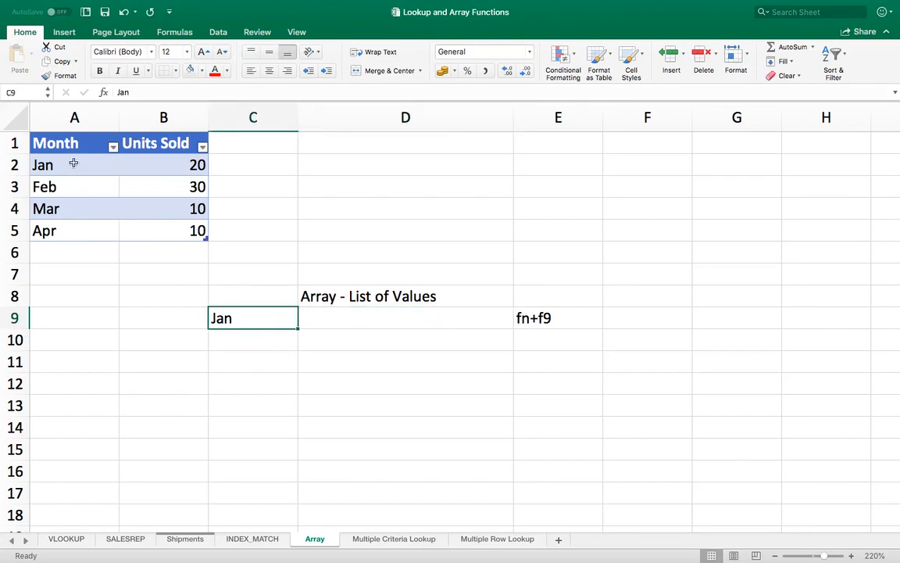
pyautogui.moveTo(71, 169); pyautogui.dragTo(64, 231)
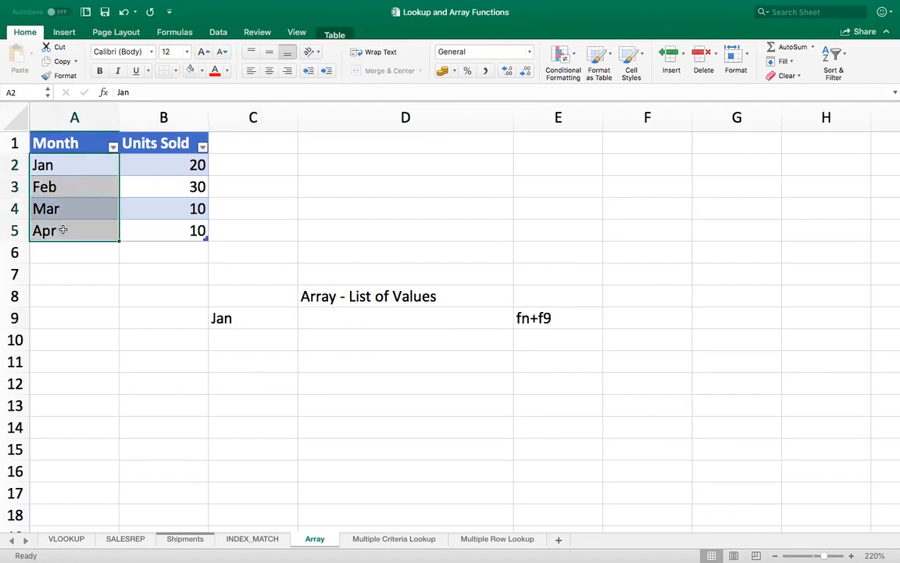
pyautogui.click(337, 318)
pyautogui.write('=')
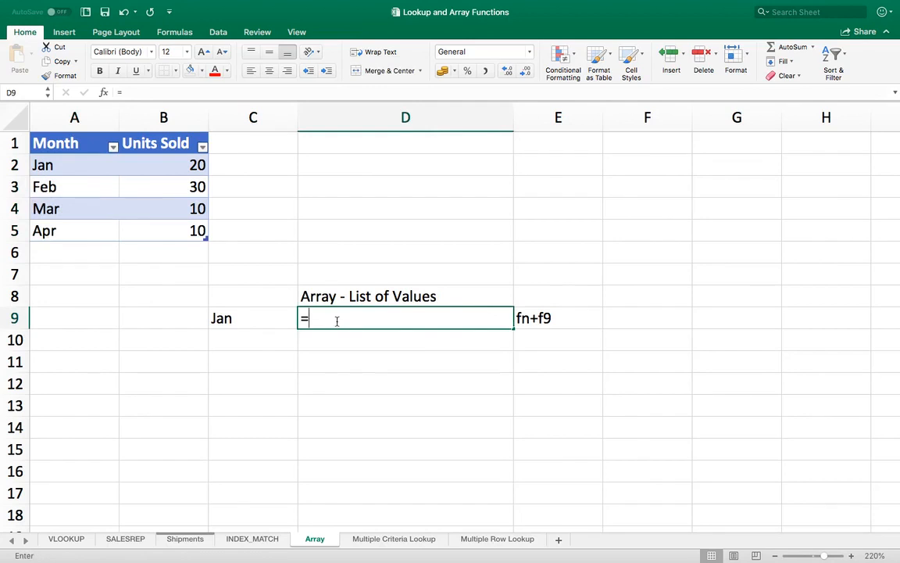
pyautogui.click(242, 315)
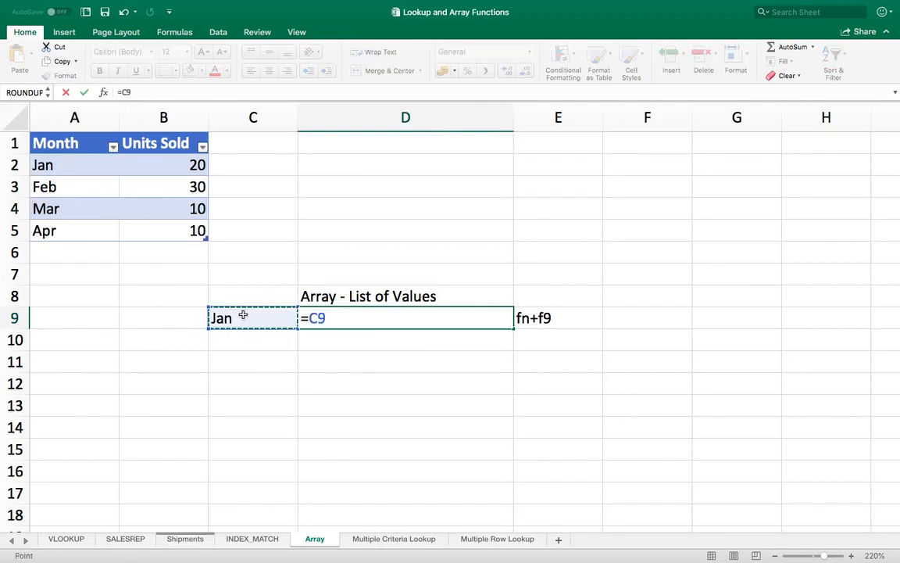
pyautogui.write('=')
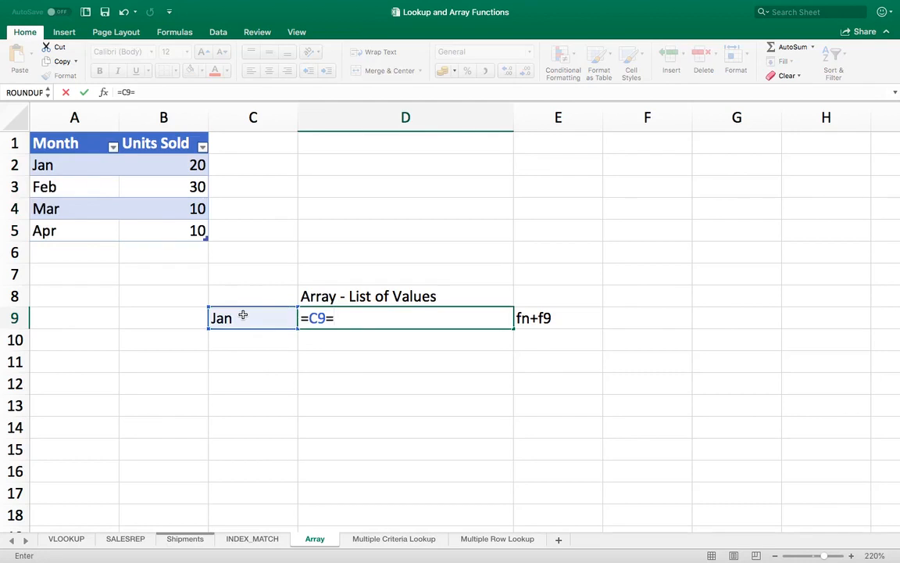
pyautogui.write('Arra')
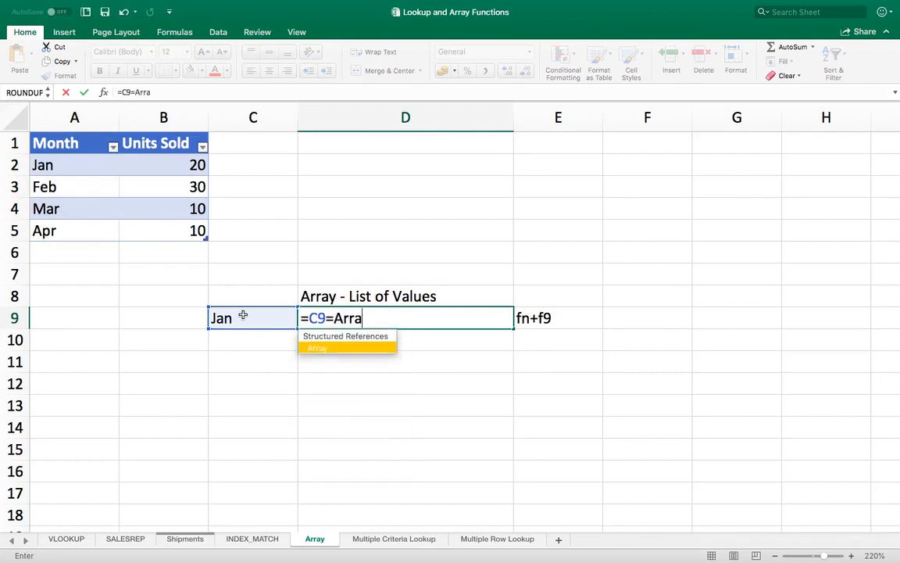
pyautogui.write('y[Month]')
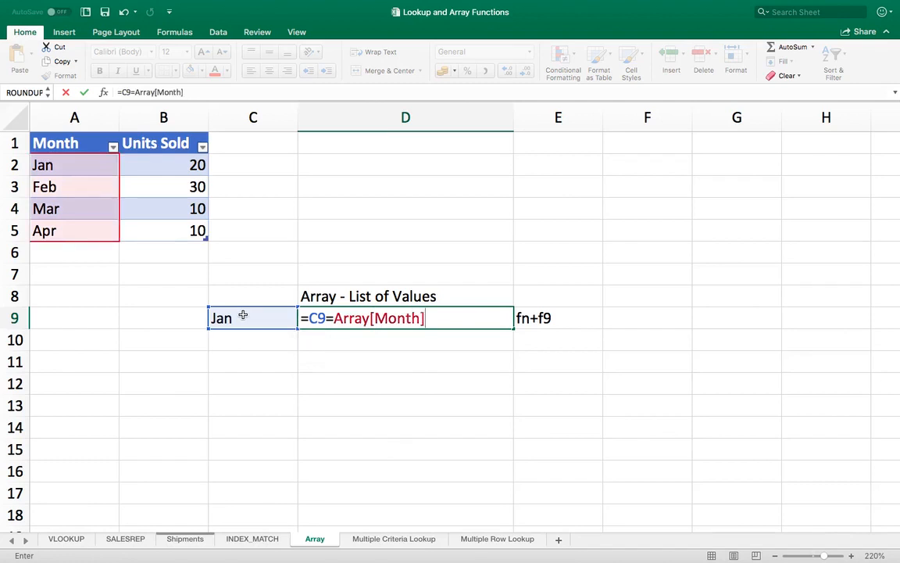
pyautogui.press('Return')
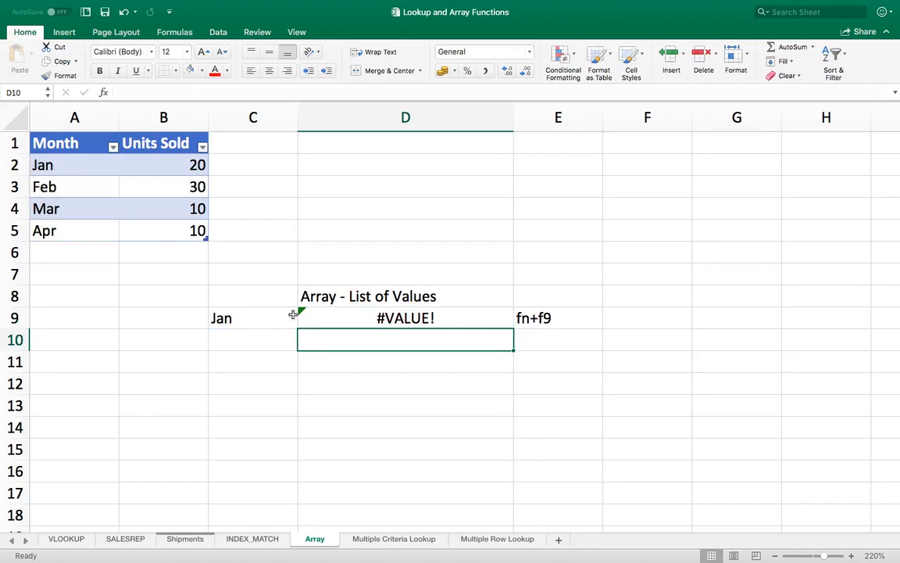
# Evaluate the D9 month comparison in place to show its array of logical values.
pyautogui.click(350, 318)
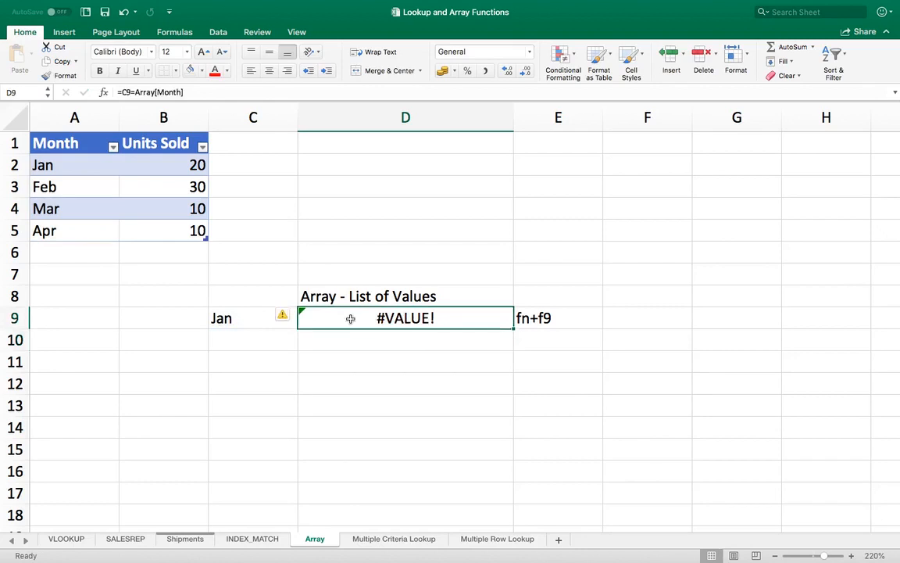
pyautogui.doubleClick(468, 316)
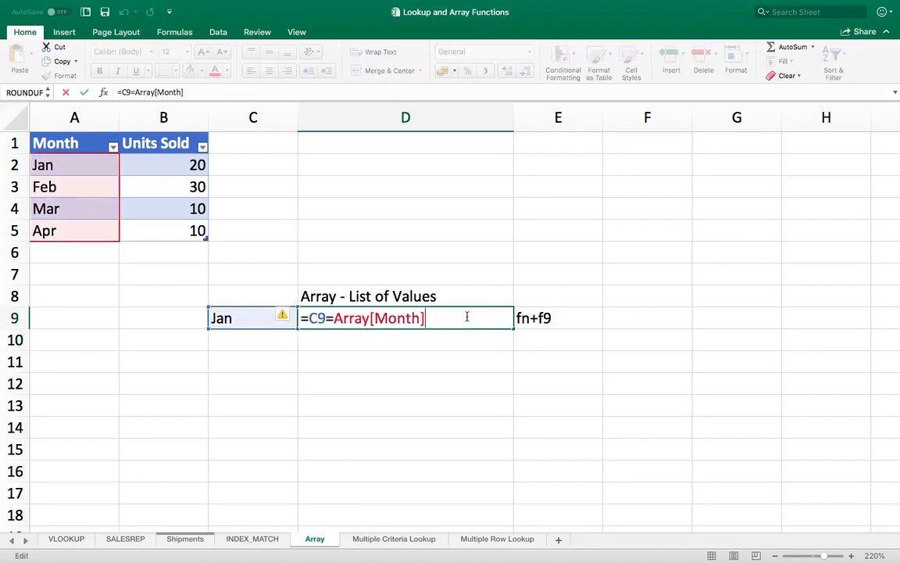
pyautogui.press('F9')
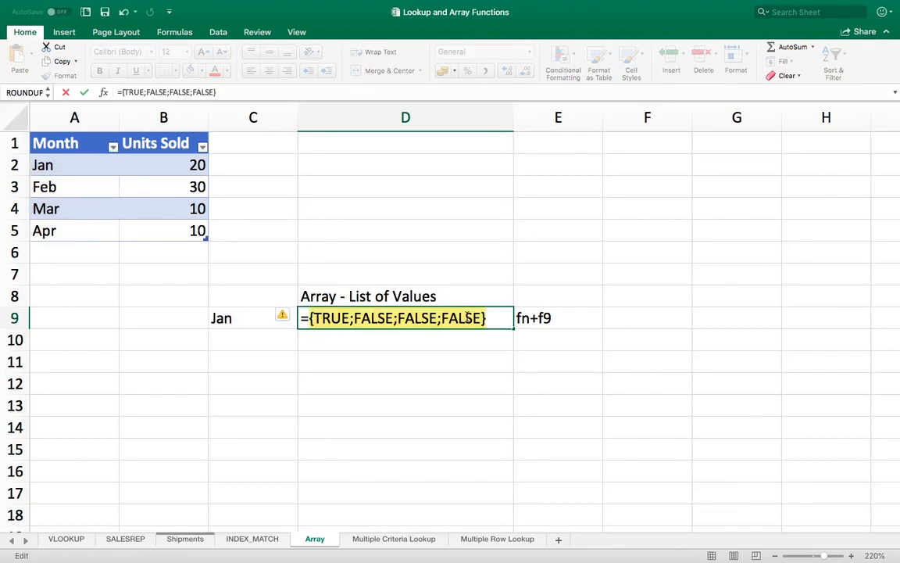